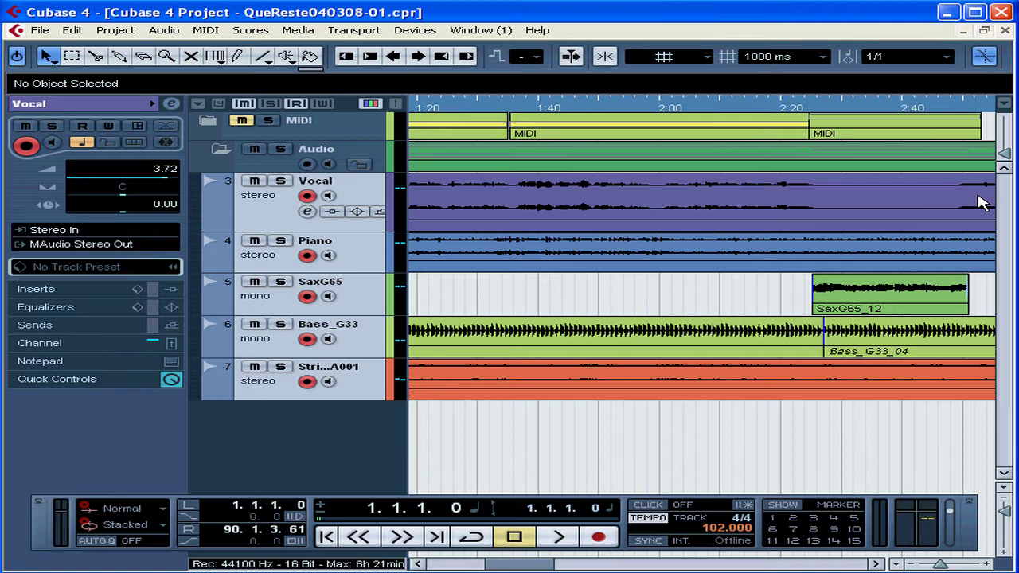
Step: Open the Mixer window from the Devices menu, move it, and close it again
left_click(420, 32)
left_click(430, 104)
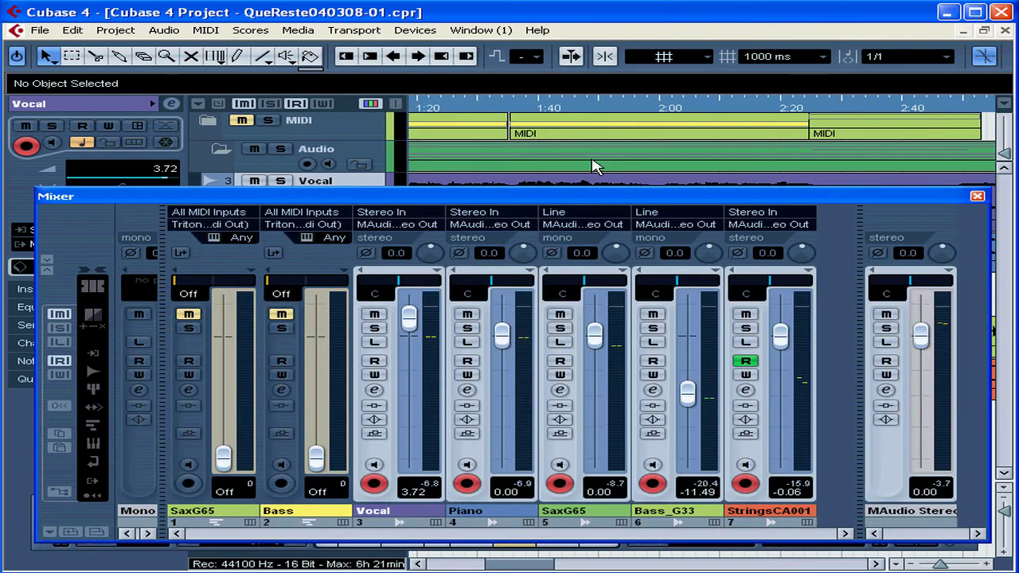
left_click_drag(807, 199, 768, 187)
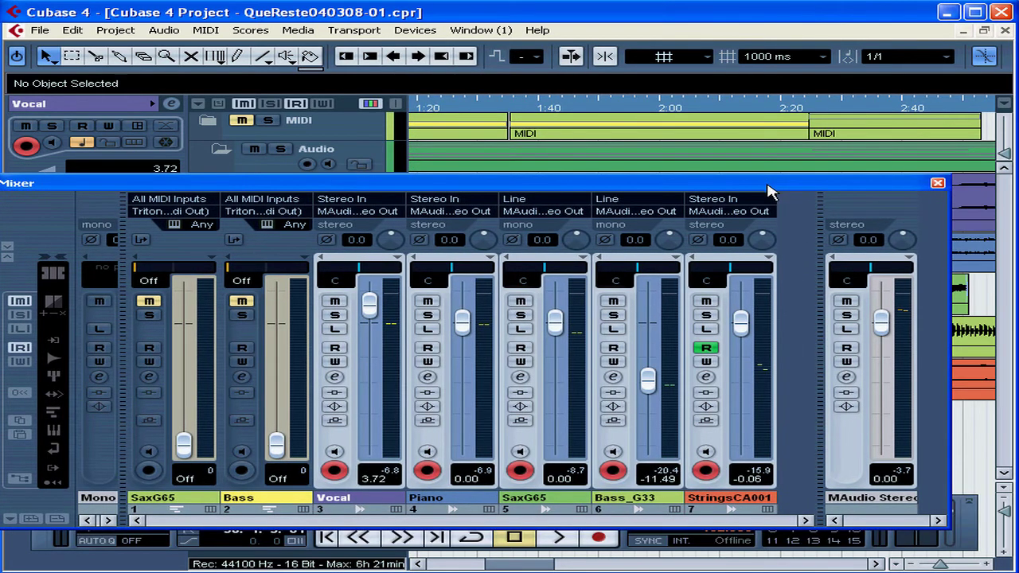
left_click(937, 183)
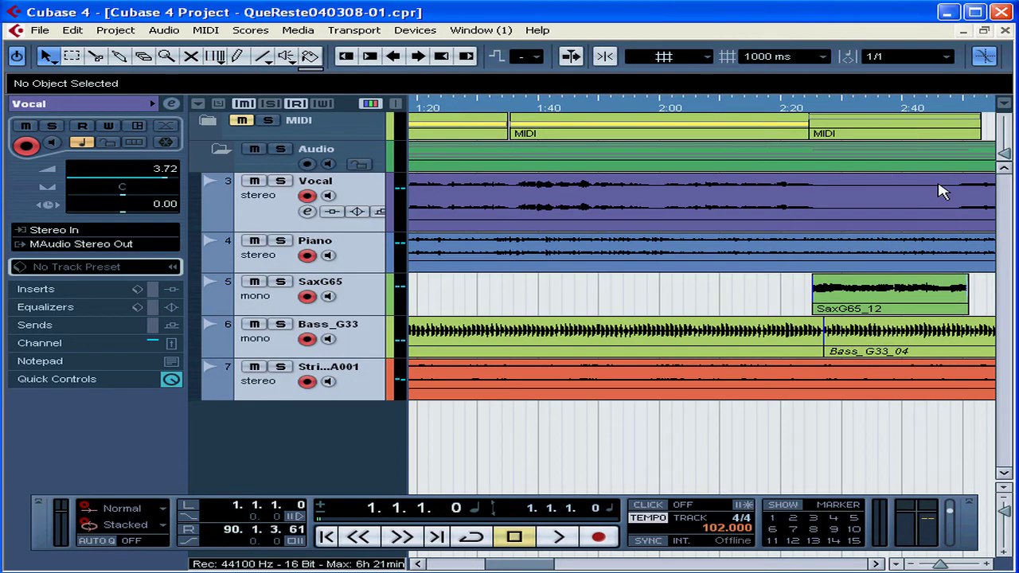
Step: Reopen the Mixer window and reposition it over the project
key("F3")
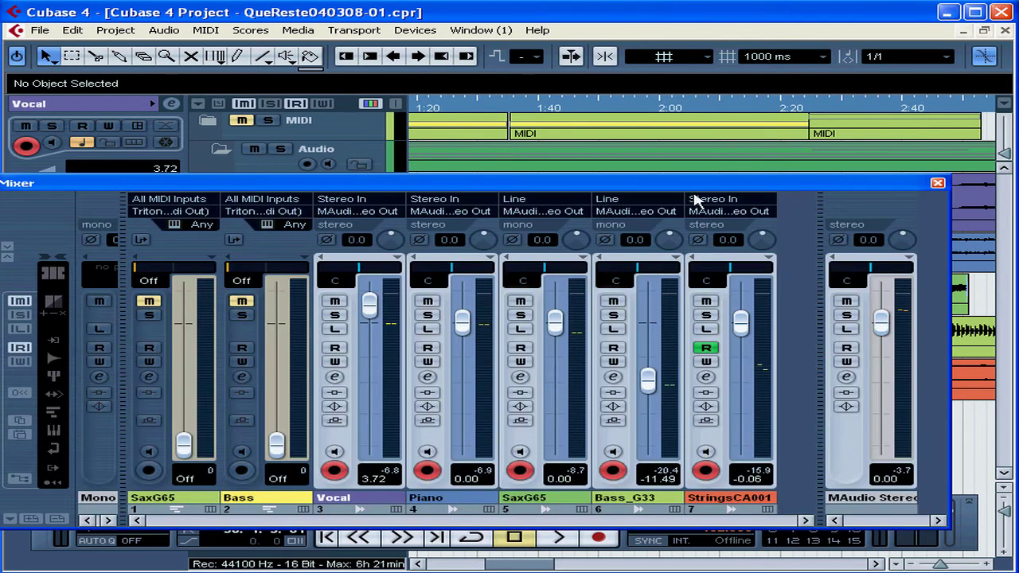
left_click_drag(604, 190, 646, 188)
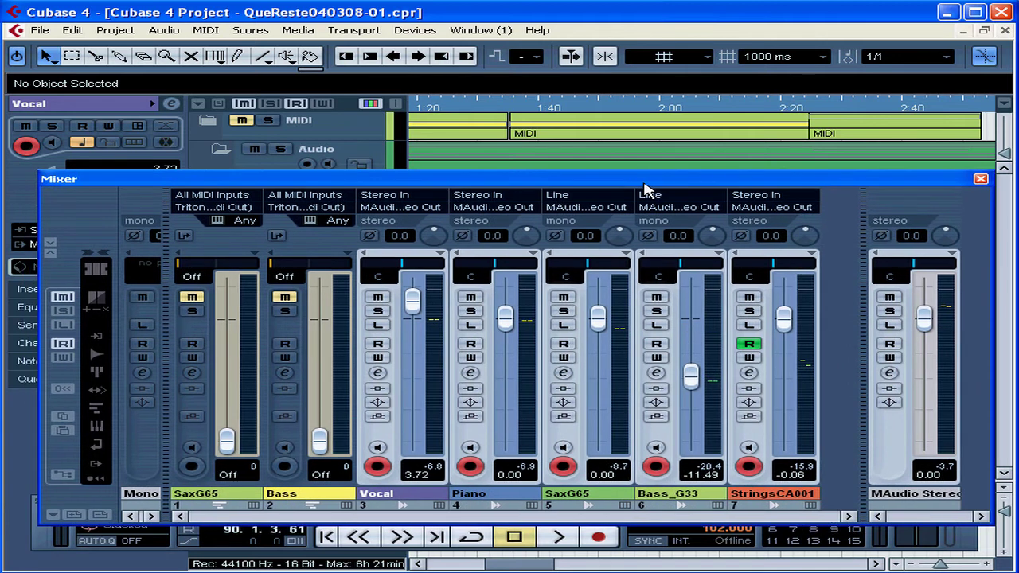
Step: Turn off the Mixer's Always on Top option and move the window
right_click(885, 203)
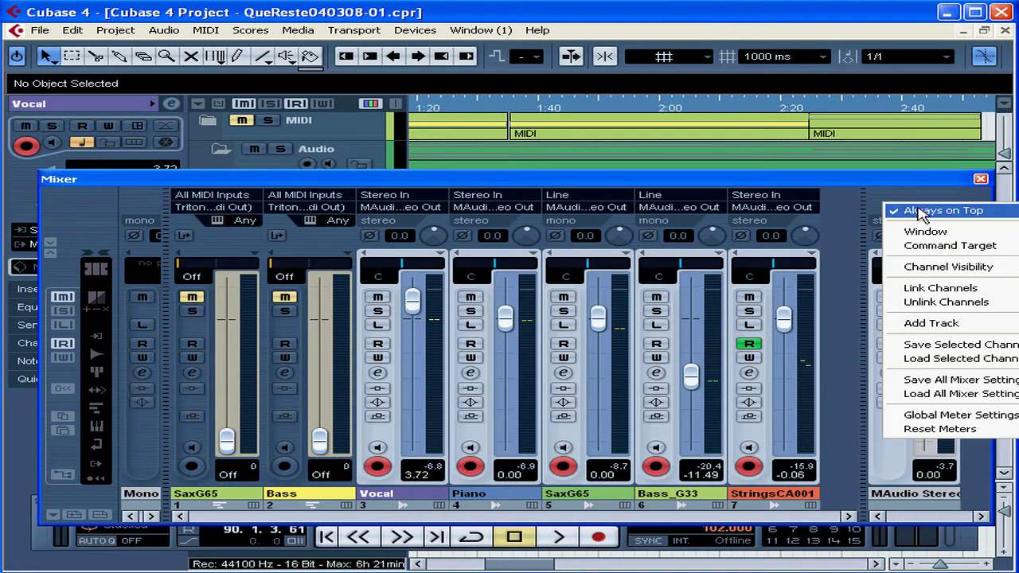
left_click(921, 213)
left_click_drag(842, 193, 818, 190)
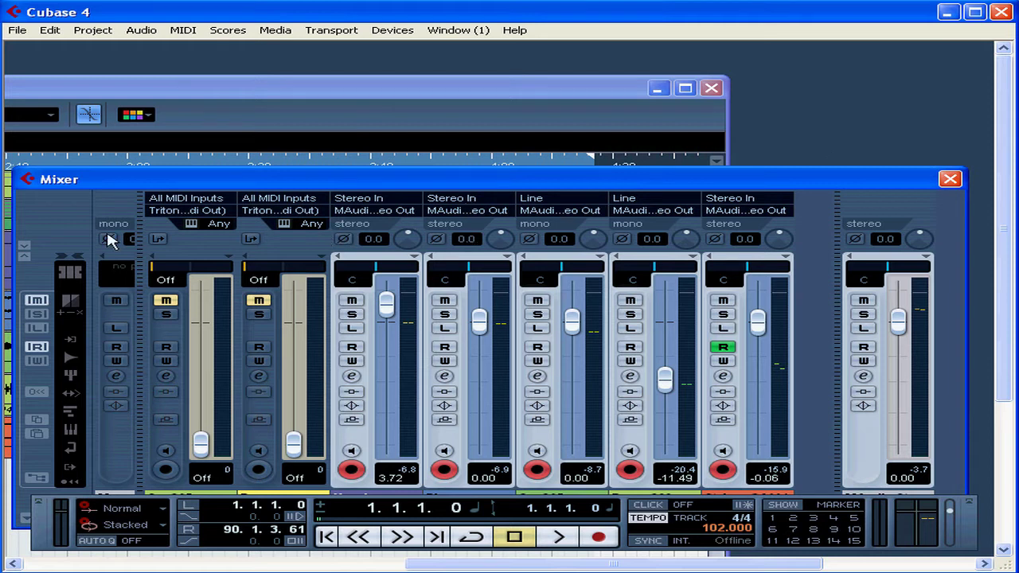
Step: Turn the Mixer's Always on Top option back on and nudge the window up
right_click(118, 203)
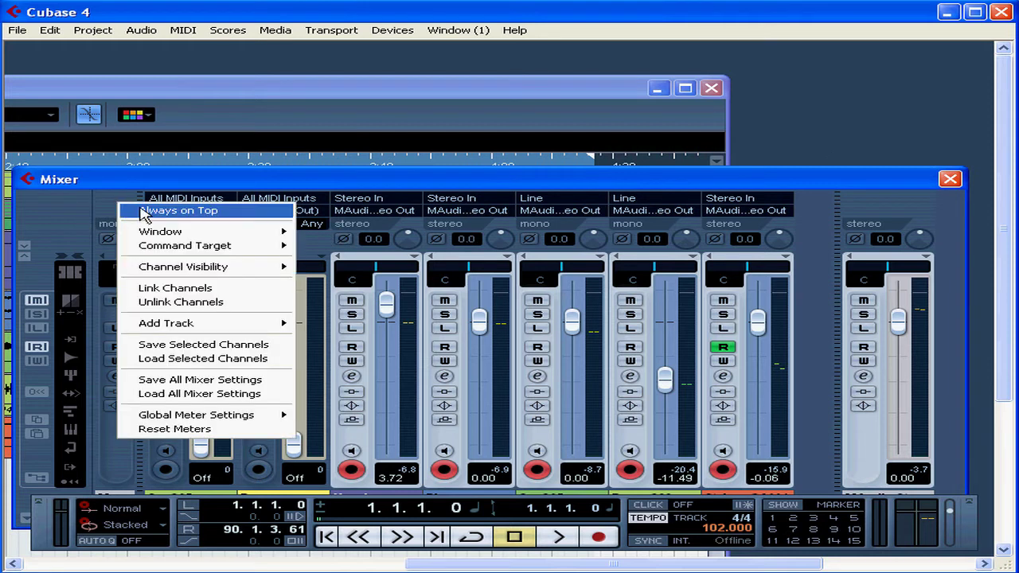
left_click(144, 211)
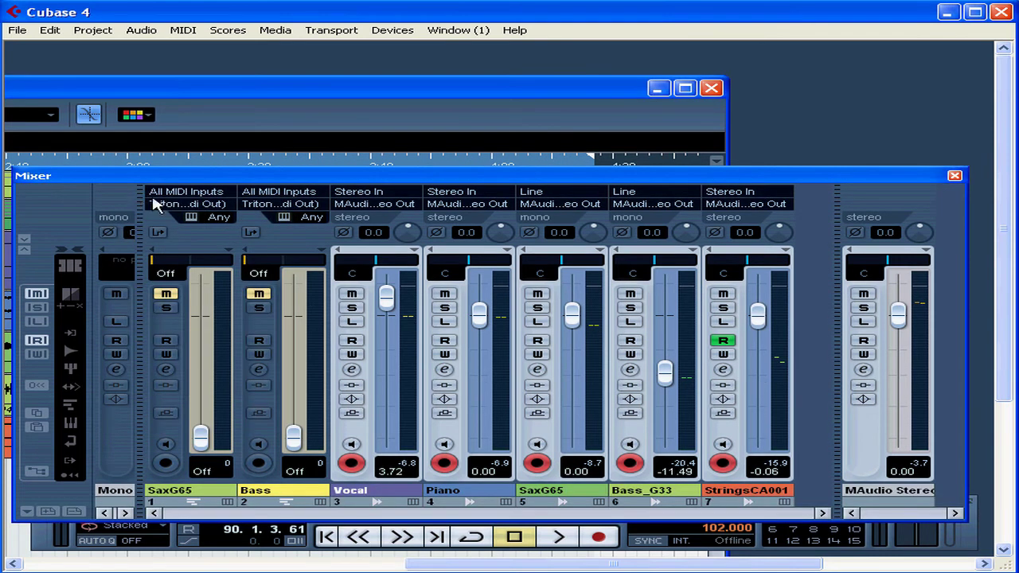
left_click_drag(171, 183, 172, 175)
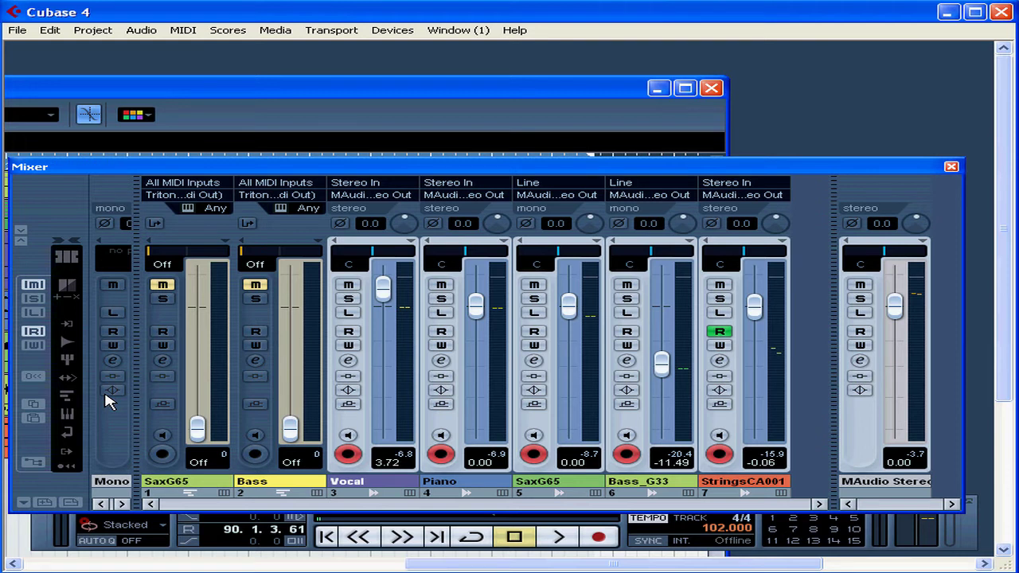
Step: Toggle Read and Write automation for all channels on and then off again
left_click(33, 285)
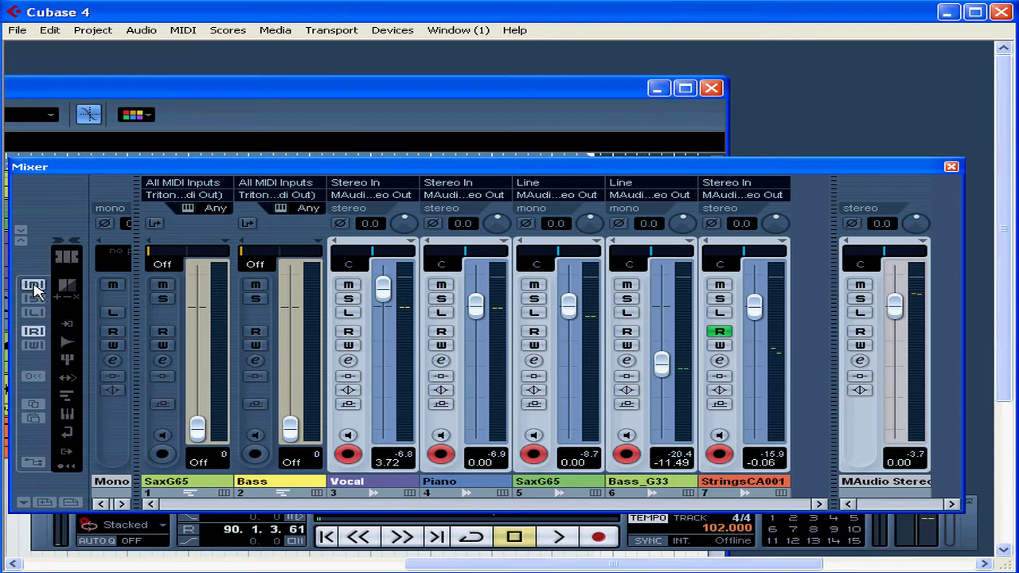
left_click(34, 332)
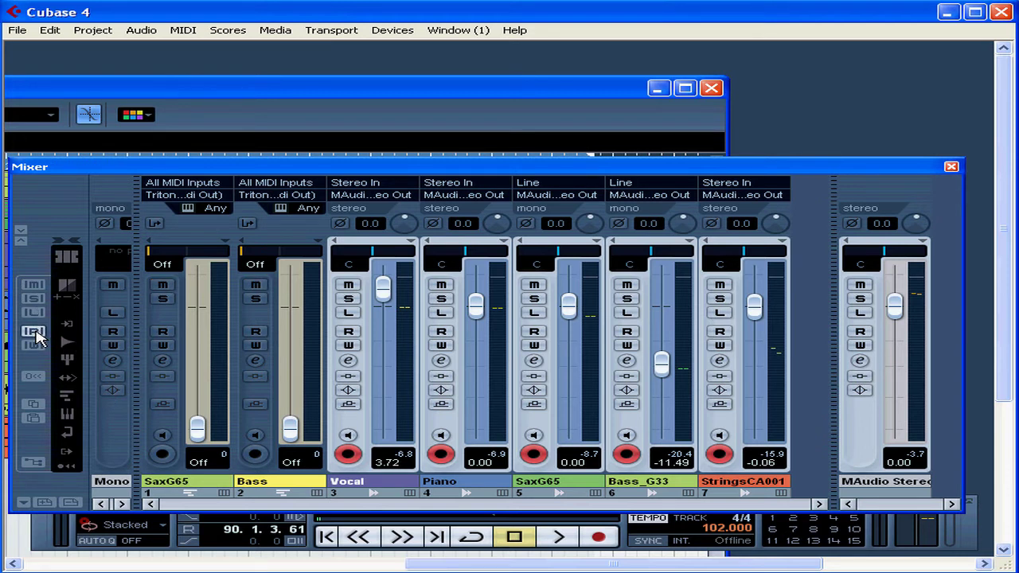
left_click(36, 344)
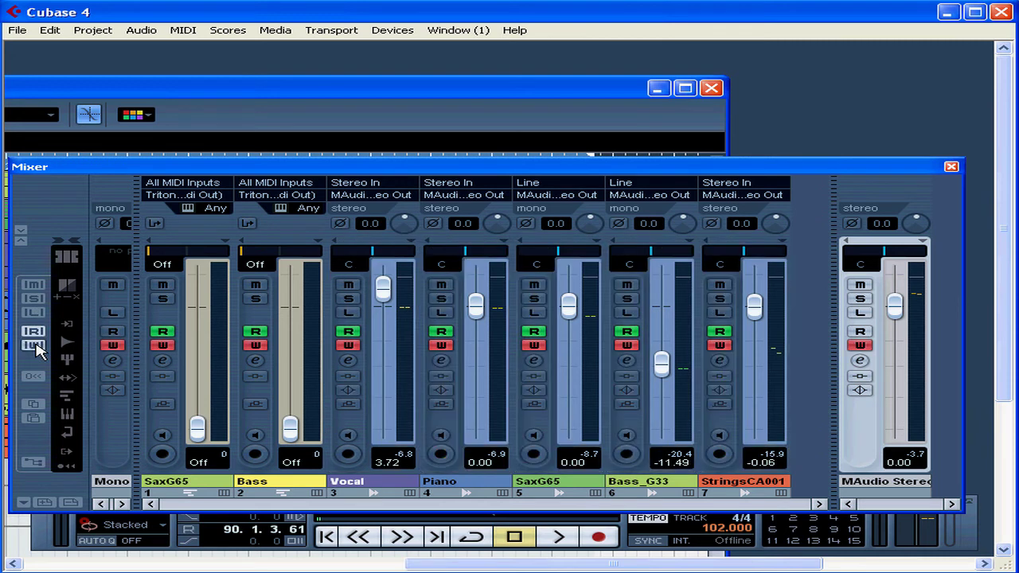
left_click(33, 332)
left_click(34, 345)
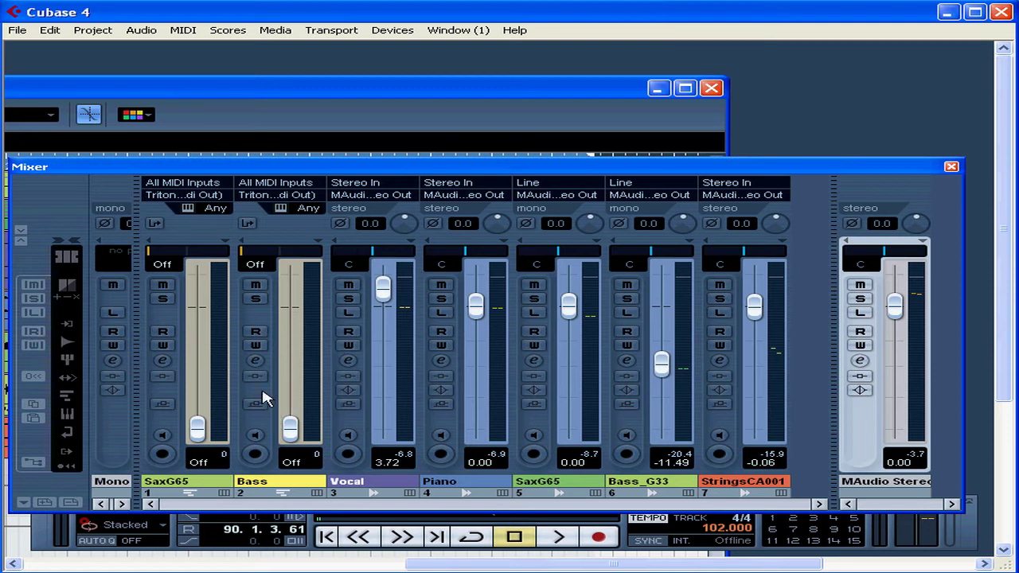
Step: Widen the mixer to reveal the Mono In, Line and Stereo In input channels, then hide them again
left_click_drag(133, 412, 291, 405)
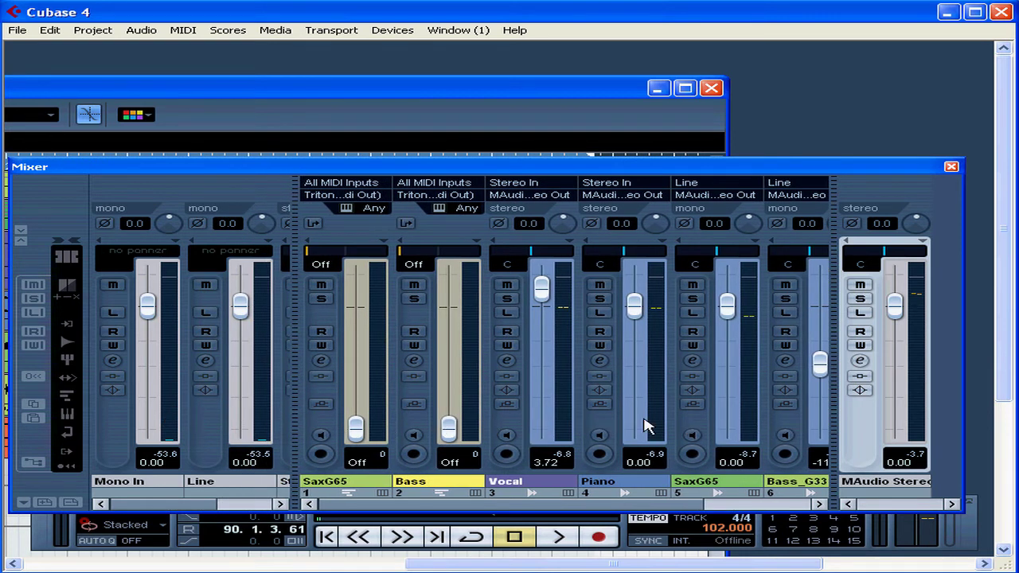
mouse_move(835, 425)
left_mouse_down()
mouse_move(732, 421)
mouse_move(853, 420)
left_mouse_up()
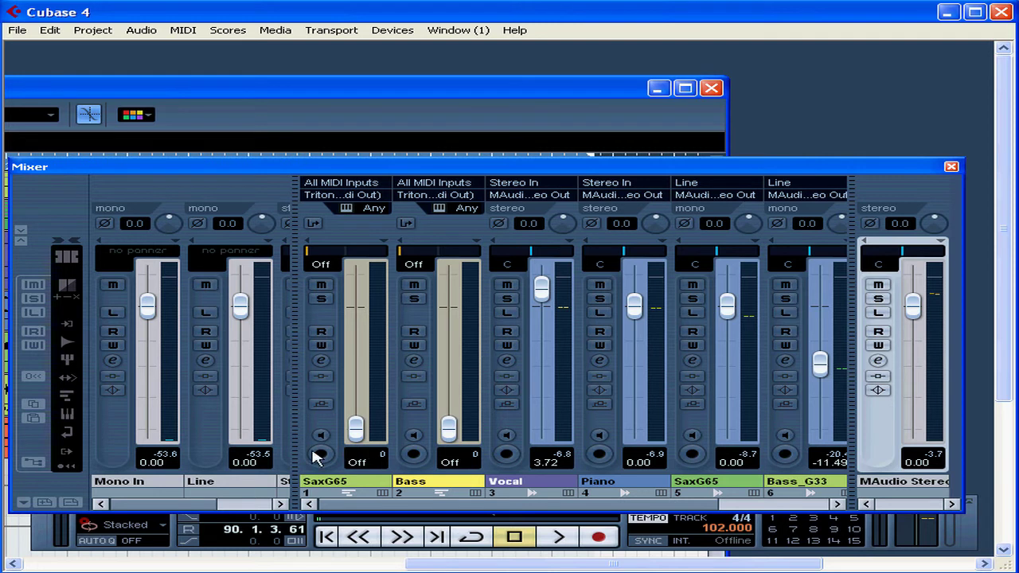
left_click_drag(294, 450, 371, 420)
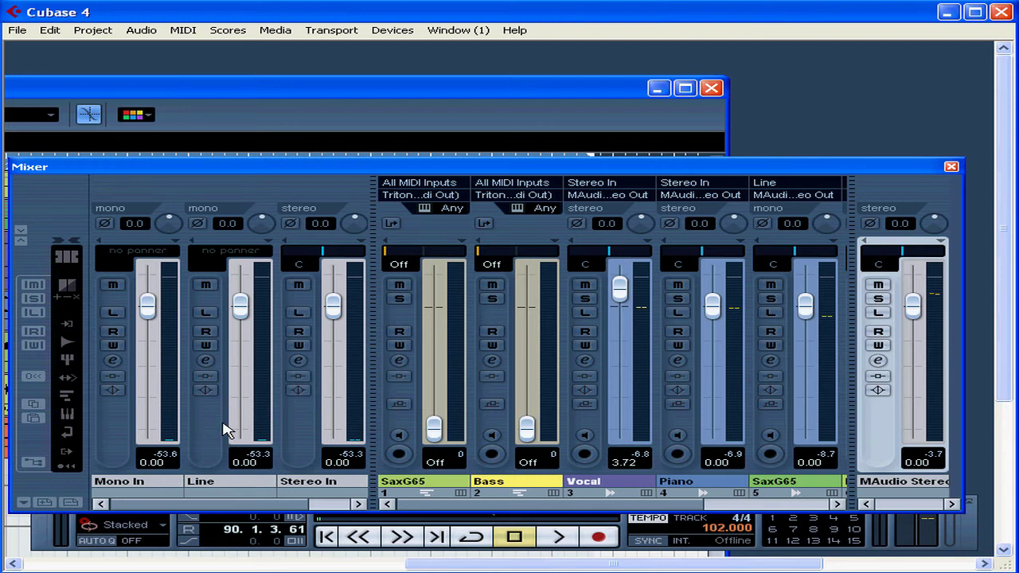
left_click(67, 325)
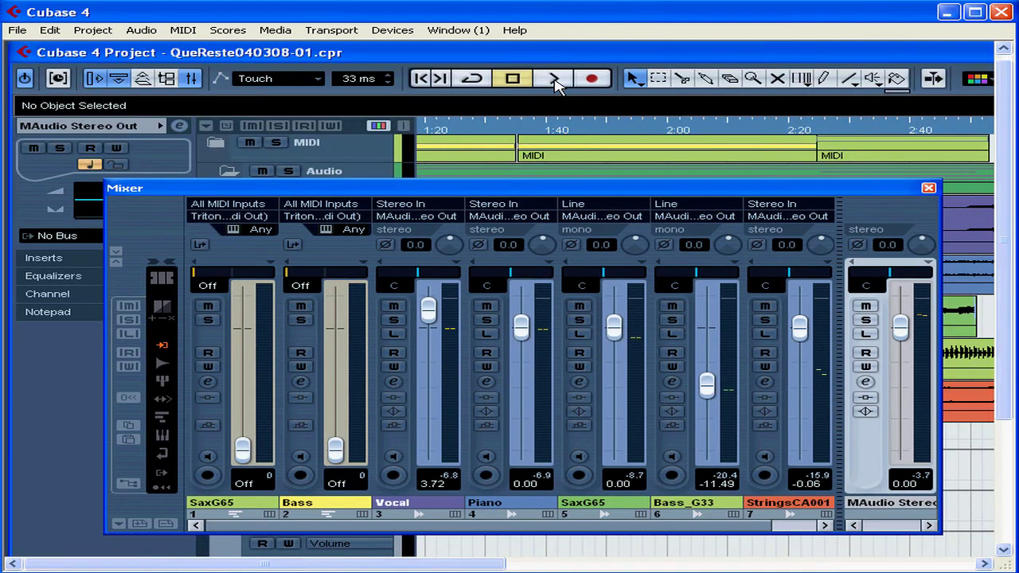
Step: Start playback and raise the SaxG65 fader to about 3.06 and the Vocal fader to about 4.73
left_click(555, 80)
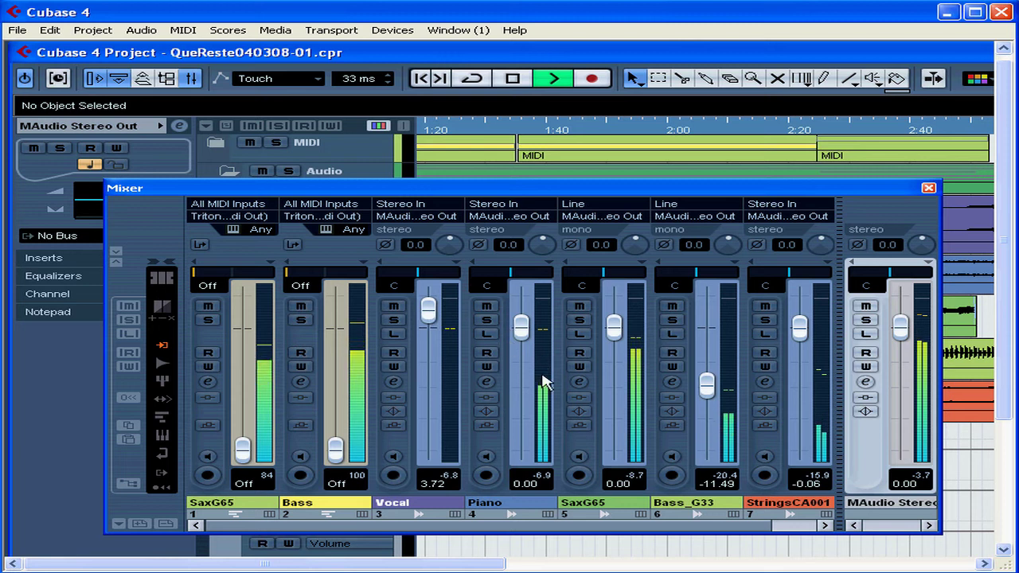
mouse_move(618, 333)
left_mouse_down()
mouse_move(618, 305)
mouse_move(618, 356)
mouse_move(619, 318)
left_mouse_up()
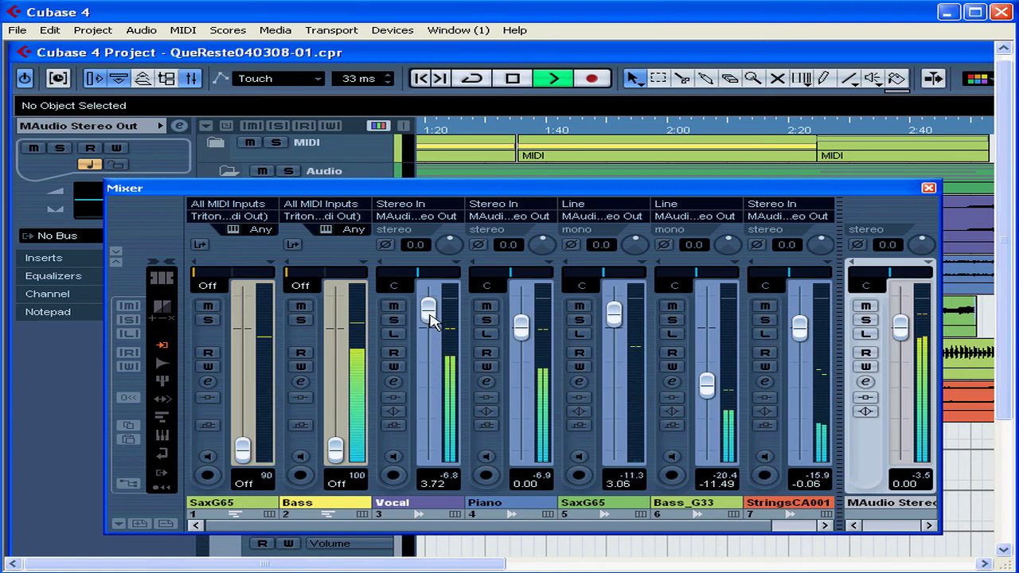
left_click_drag(430, 320, 430, 309)
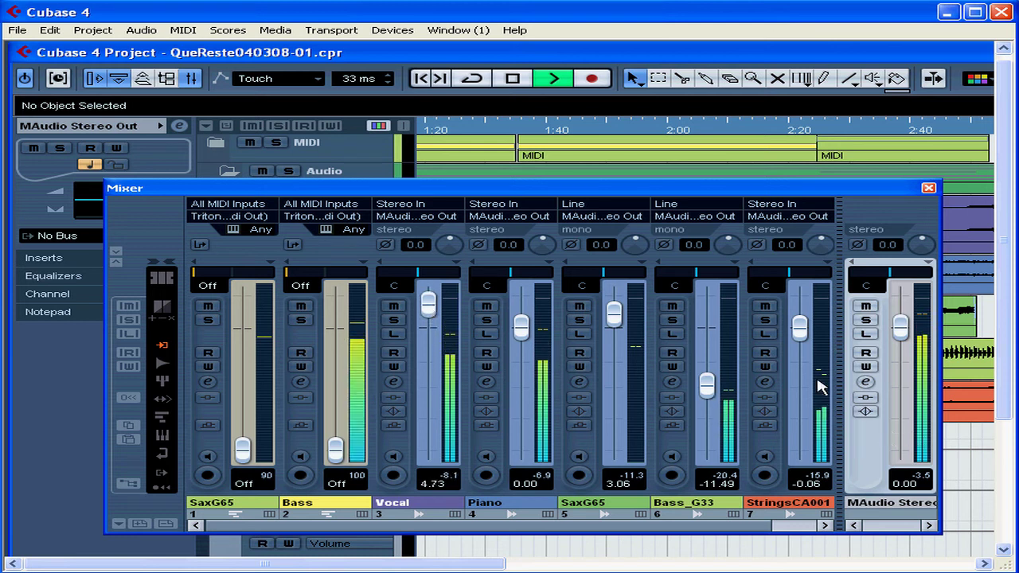
Step: Lower the StringsCA001 fader to about -2.71 and stop playback
left_click_drag(800, 327, 801, 348)
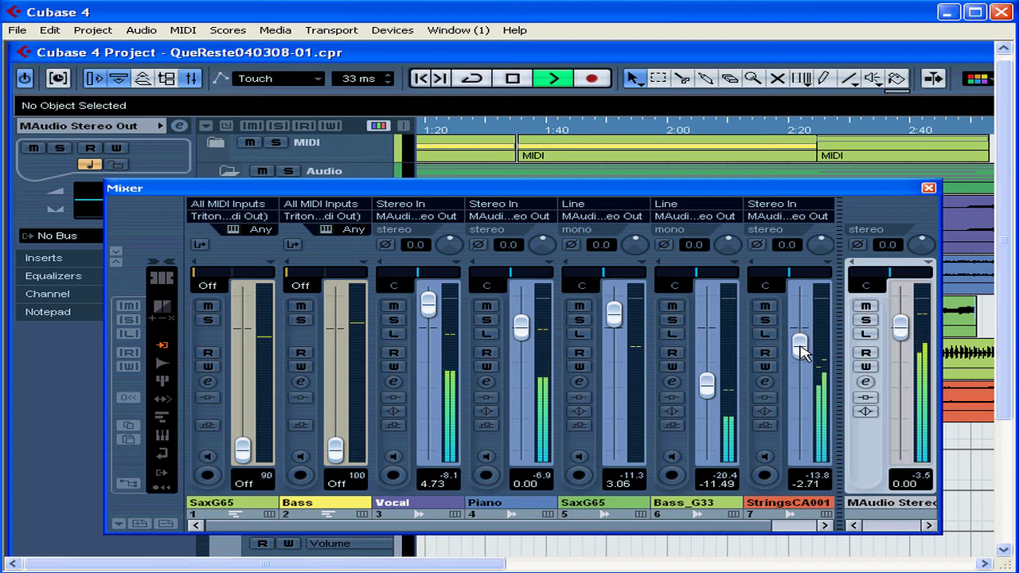
left_click(512, 80)
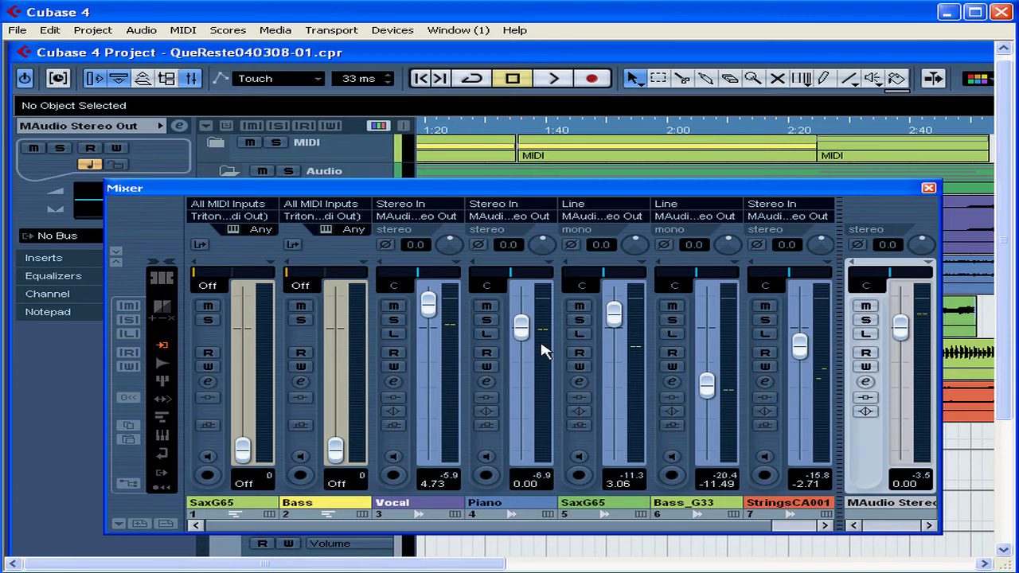
Step: Drag the Vocal fader up to about 5.10
key("Up")
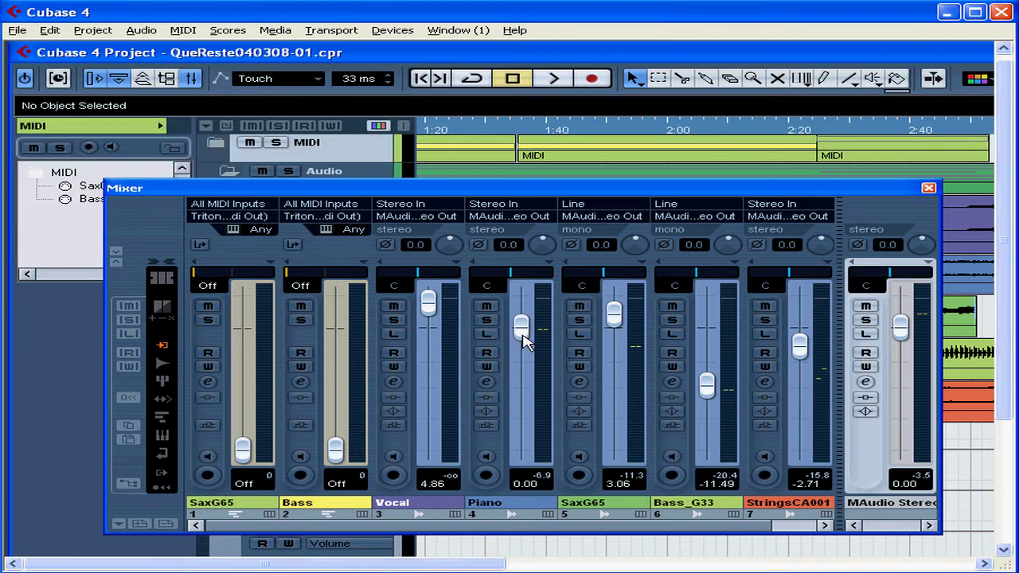
left_click(430, 325)
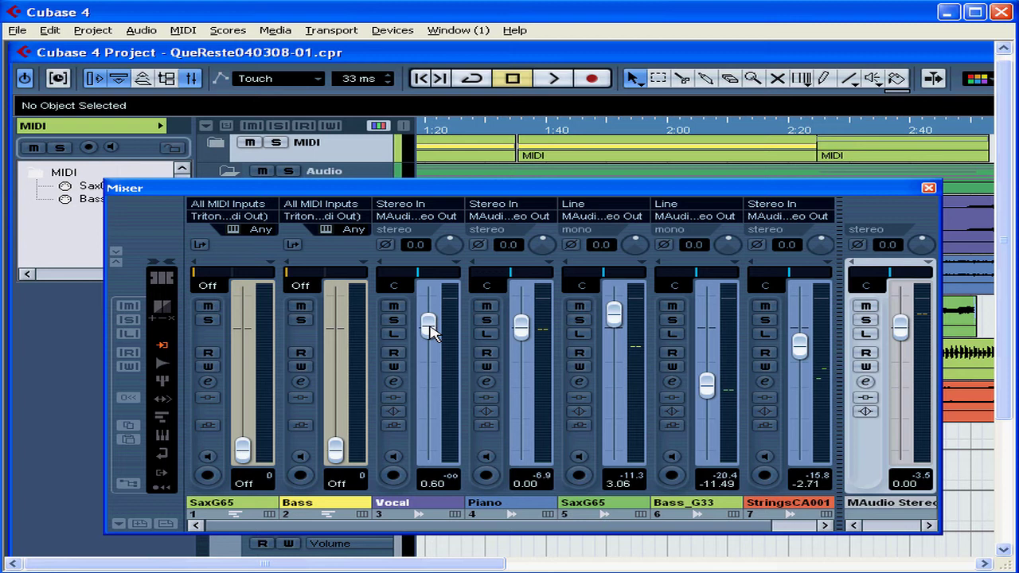
left_click_drag(430, 333, 430, 311)
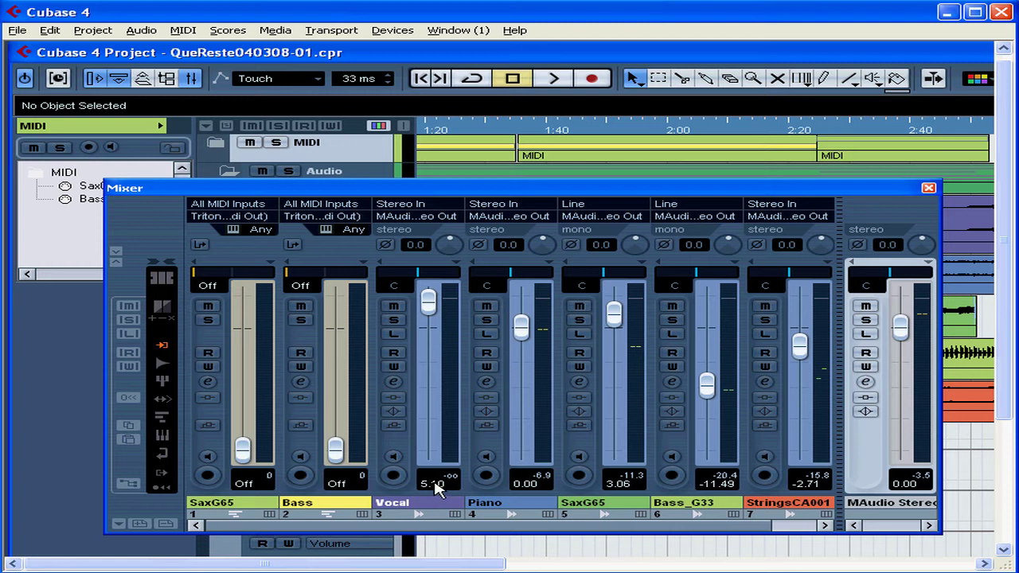
Step: Set the Vocal channel's volume to 4.00 by entering the value directly
left_click(436, 485)
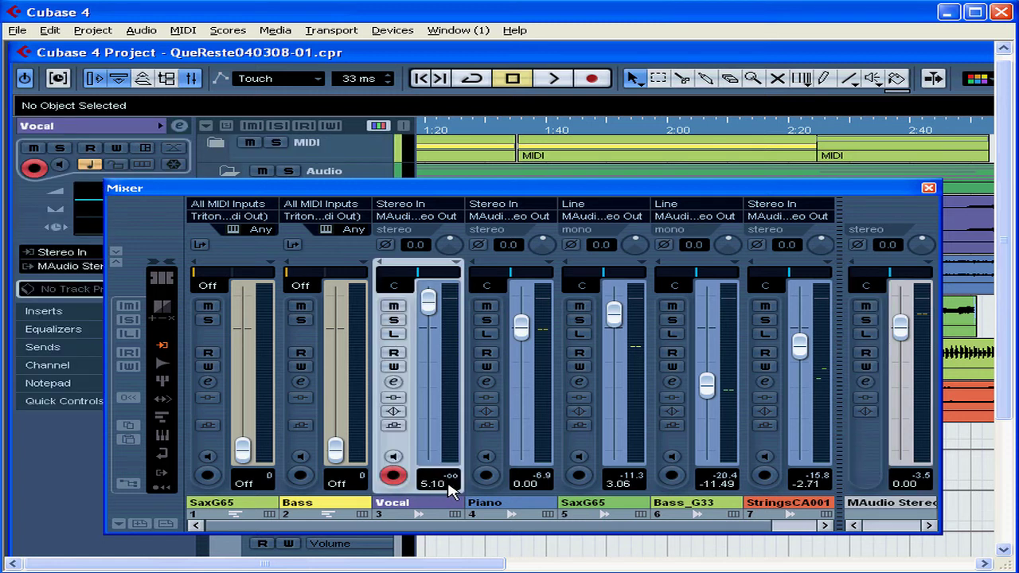
left_click(432, 484)
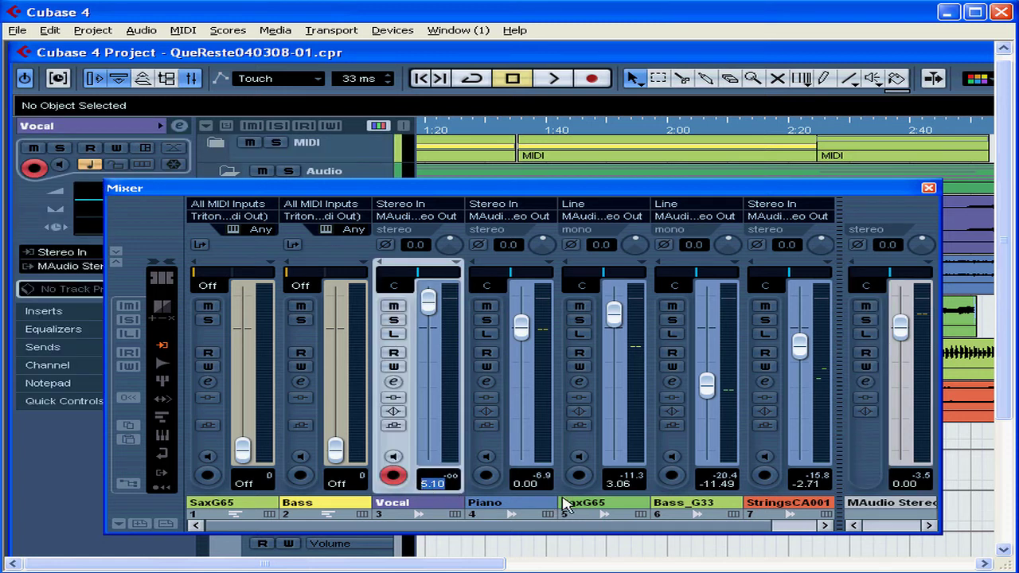
type("4")
key("Return")
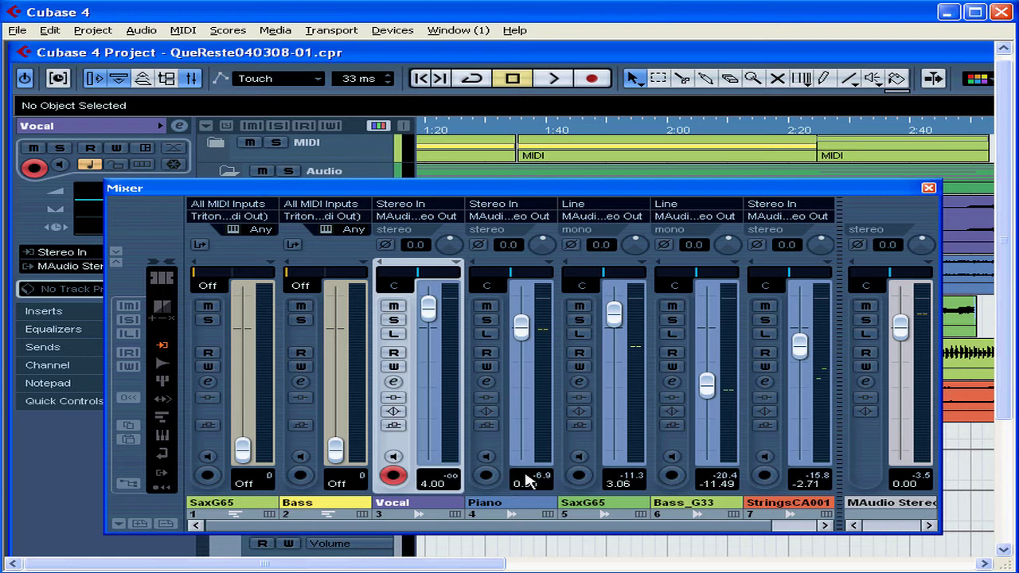
Step: Reset the peak level readouts on the Piano, SaxG65 and Bass_G33 channels
left_click(543, 476)
left_click(637, 479)
left_click(732, 477)
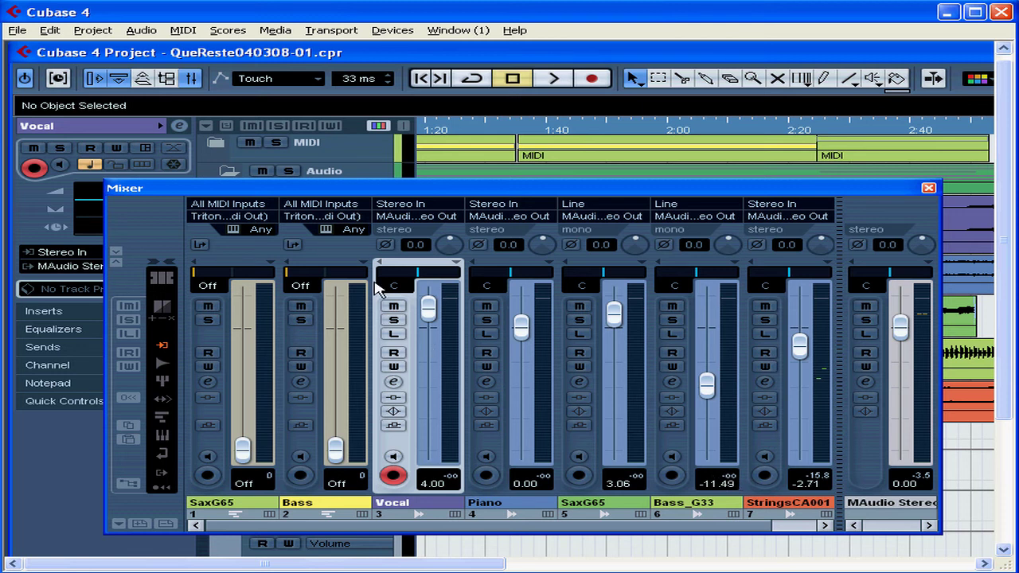
Step: Nudge the Vocal fader to about 4.07 and raise the StringsCA001 fader to about 6.02
left_click_drag(429, 314, 431, 317)
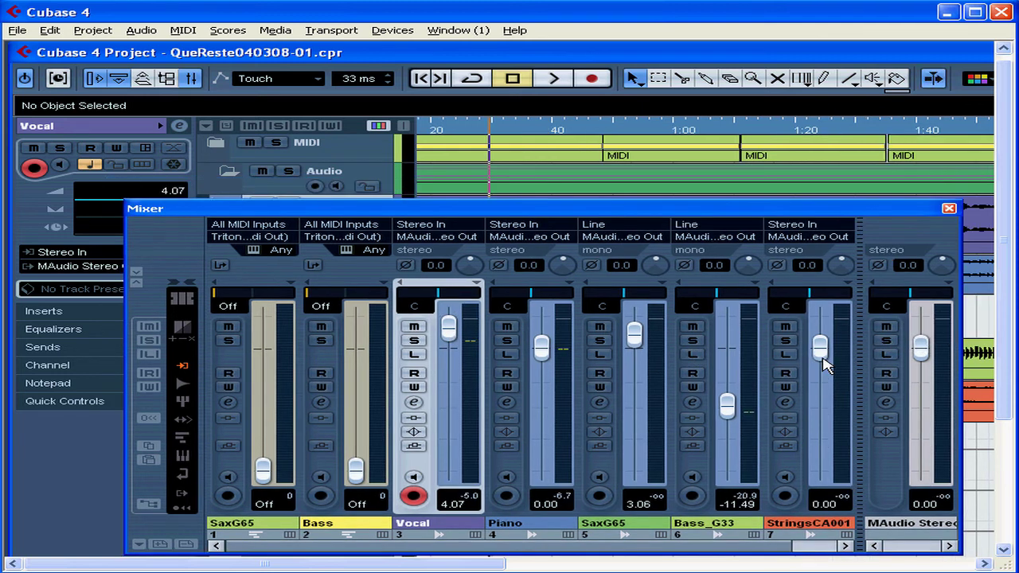
left_click_drag(822, 379, 823, 323)
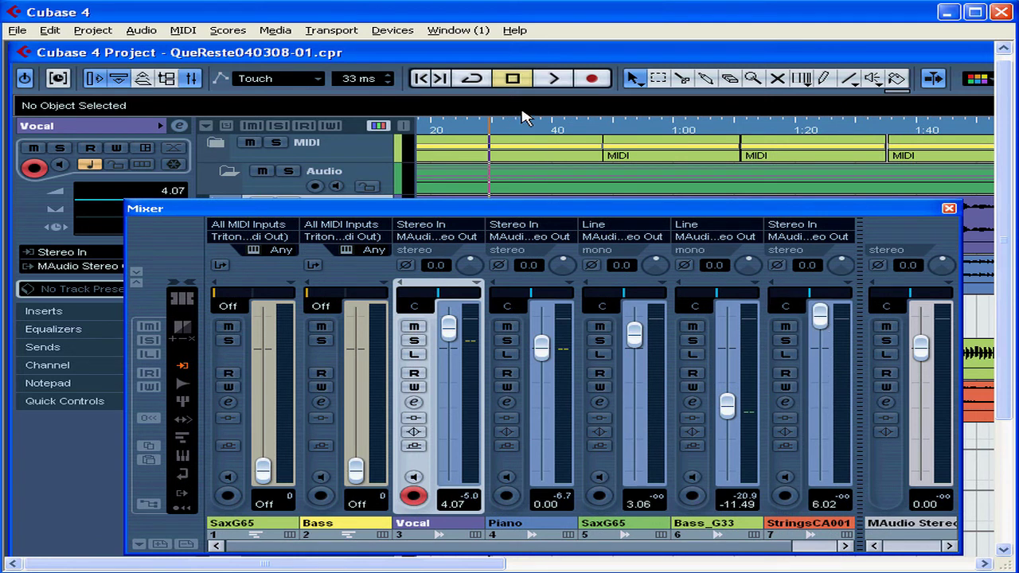
Step: Play the project briefly and stop it
left_click(554, 78)
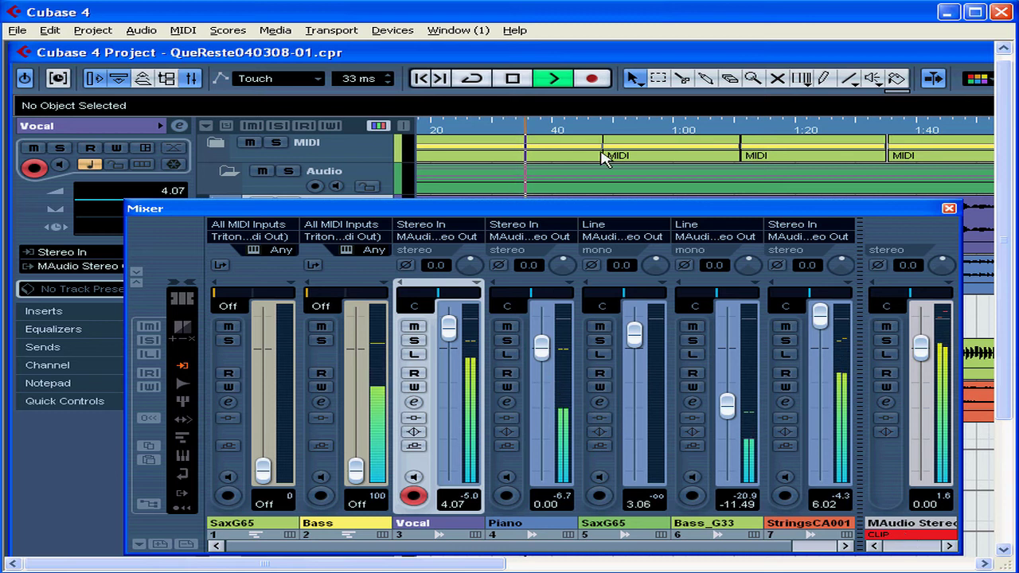
left_click(513, 79)
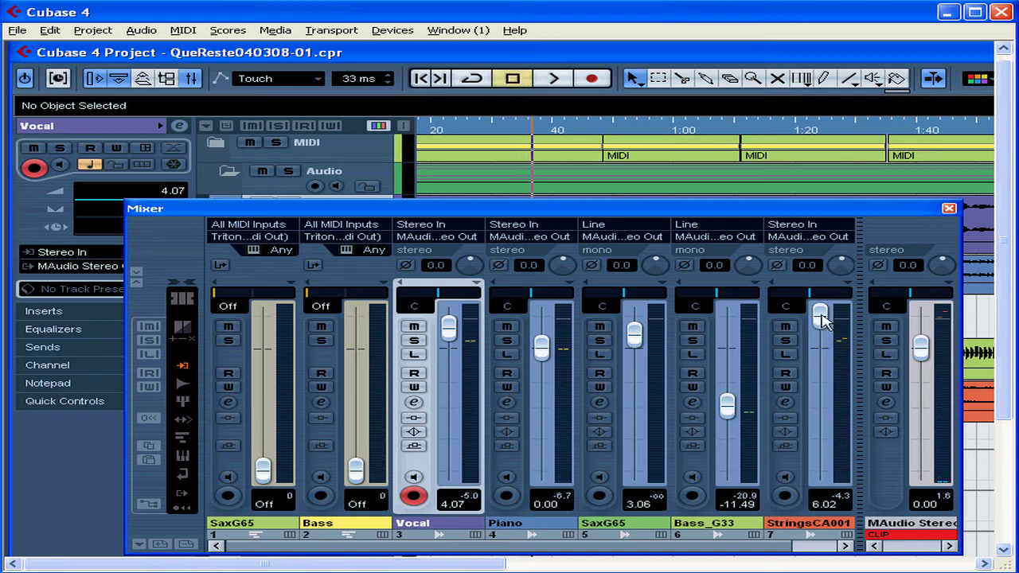
Step: Lower the StringsCA001 fader to about -0.23 and clear the MAudio Stereo output's clip indicator
left_click_drag(820, 318, 821, 348)
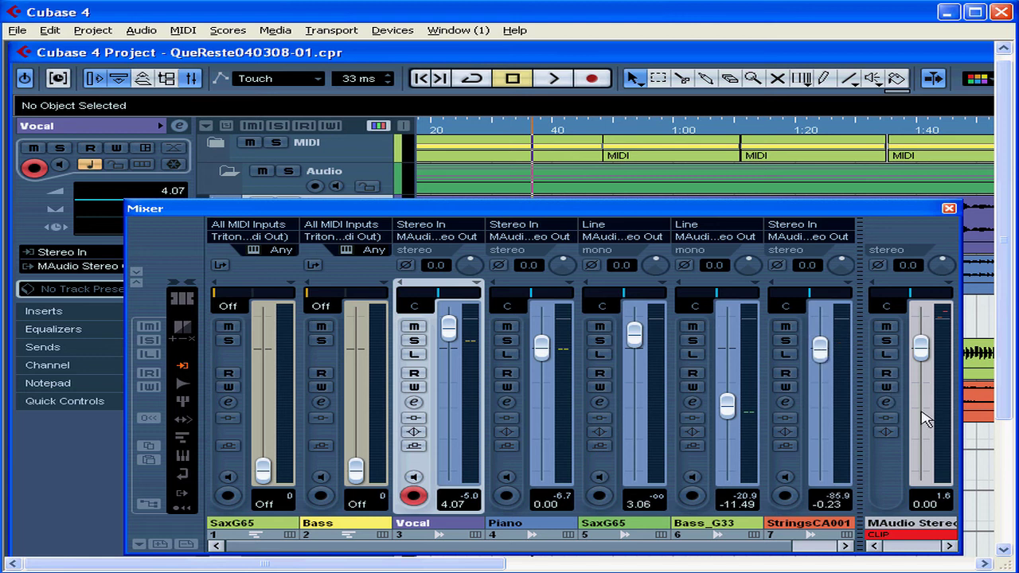
left_click(914, 539)
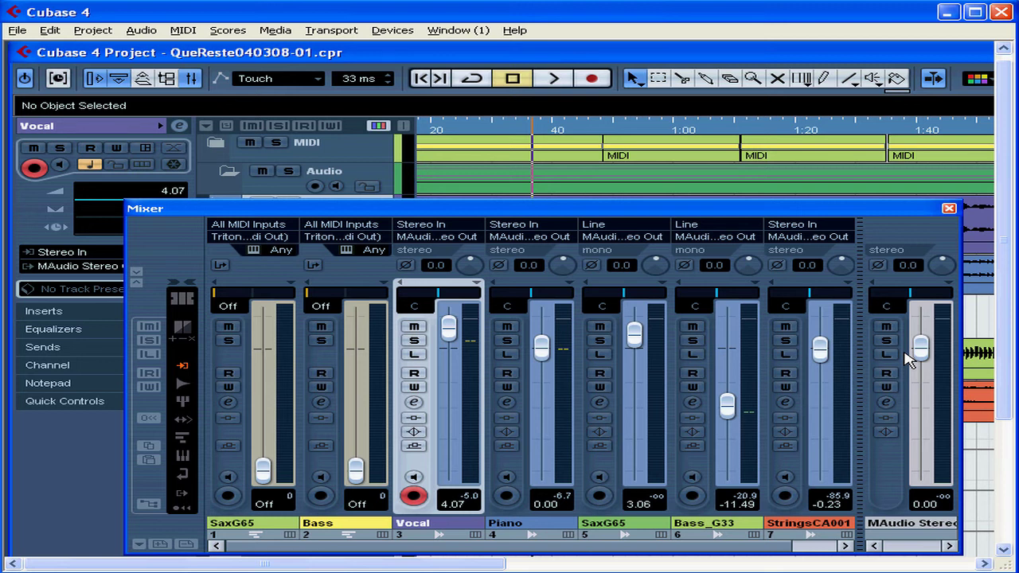
Step: Enable Read automation on the StringsCA001 channel and try adjusting its pan control
left_click(785, 373)
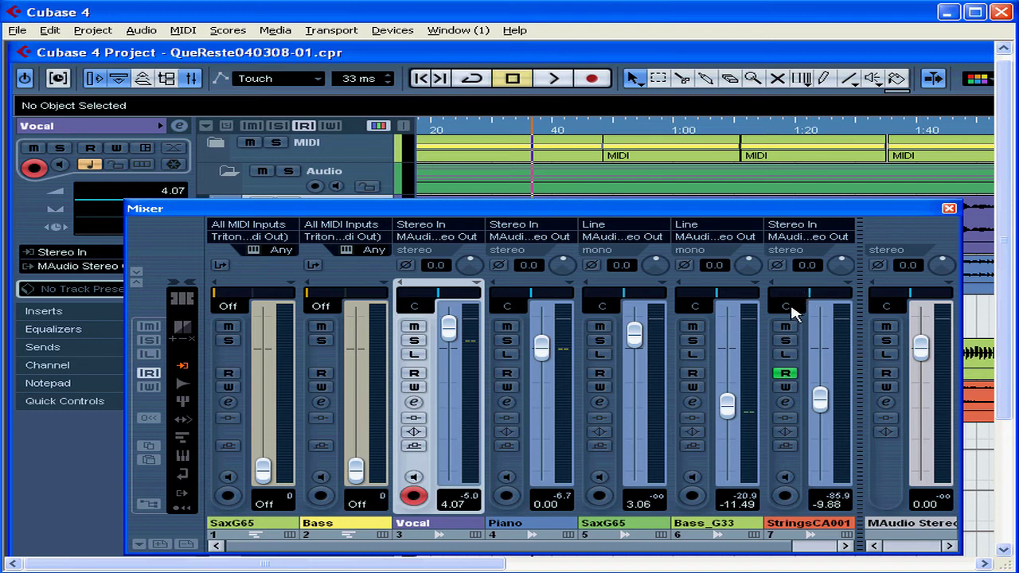
mouse_move(810, 296)
left_mouse_down()
mouse_move(829, 303)
mouse_move(792, 299)
mouse_move(796, 314)
left_mouse_up()
mouse_move(796, 315)
left_mouse_down()
mouse_move(819, 308)
mouse_move(796, 302)
mouse_move(809, 294)
mouse_move(790, 300)
left_mouse_up()
left_click(792, 293)
mouse_move(793, 299)
left_mouse_down()
mouse_move(860, 296)
mouse_move(772, 304)
left_mouse_up()
left_click(810, 297, "ctrl")
Step: Solo the Piano, SaxG65 and Vocal channels together
left_click(508, 340)
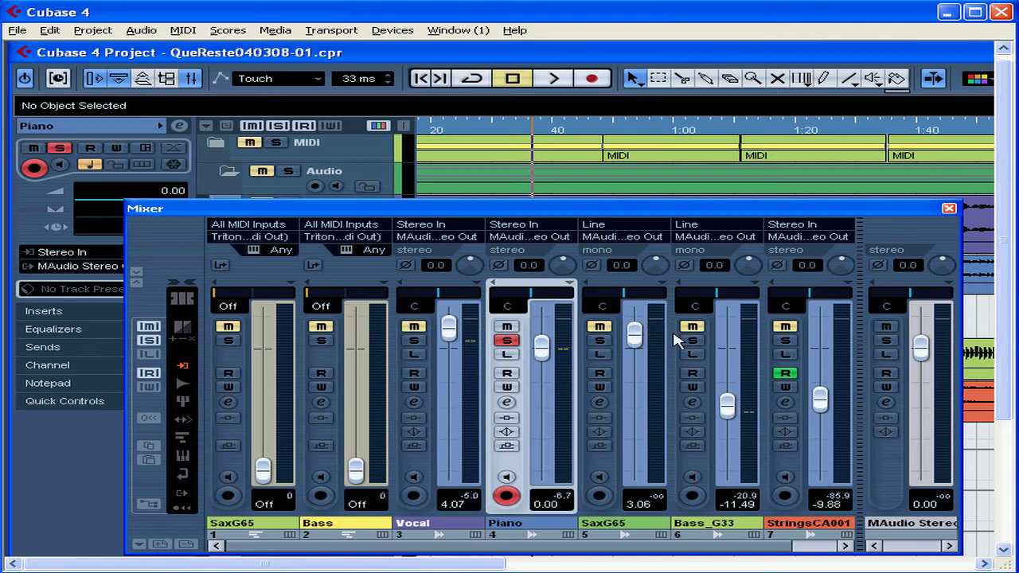
left_click(600, 341)
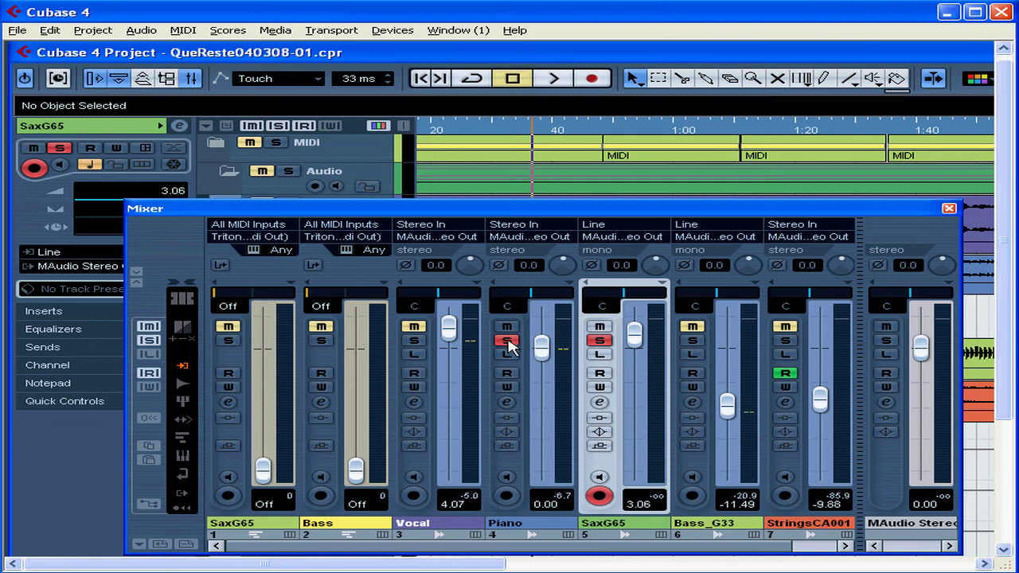
left_click(414, 341)
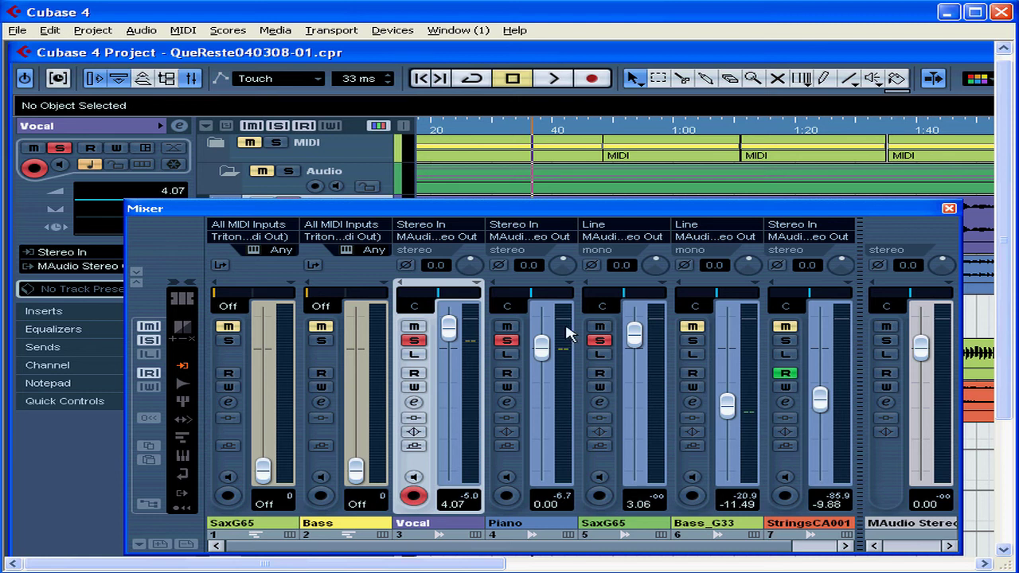
Step: Unsolo the SaxG65 and Piano channels, then deactivate all solos with the mixer's global solo reset
left_click(599, 340)
left_click(508, 340)
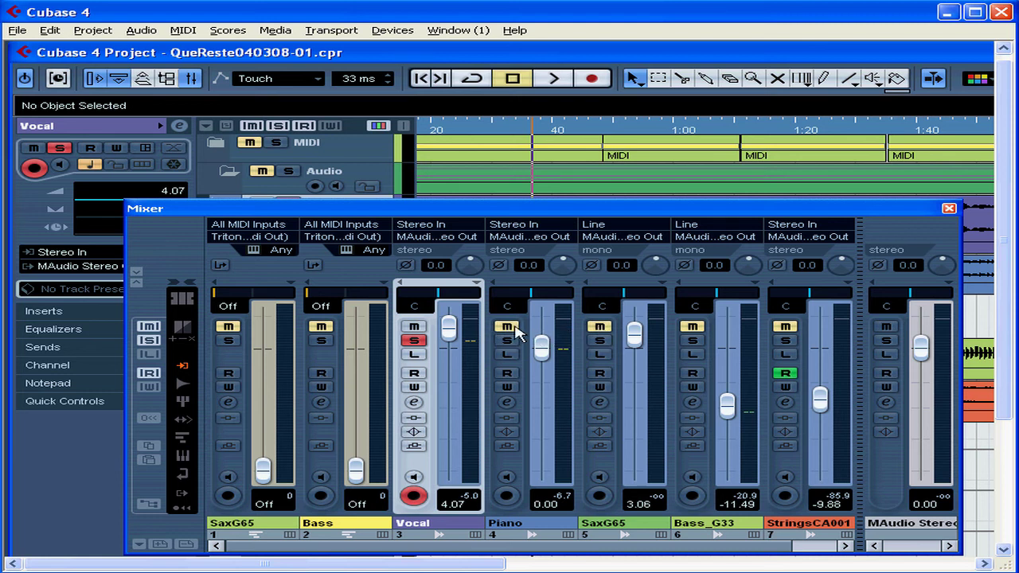
left_click(150, 341)
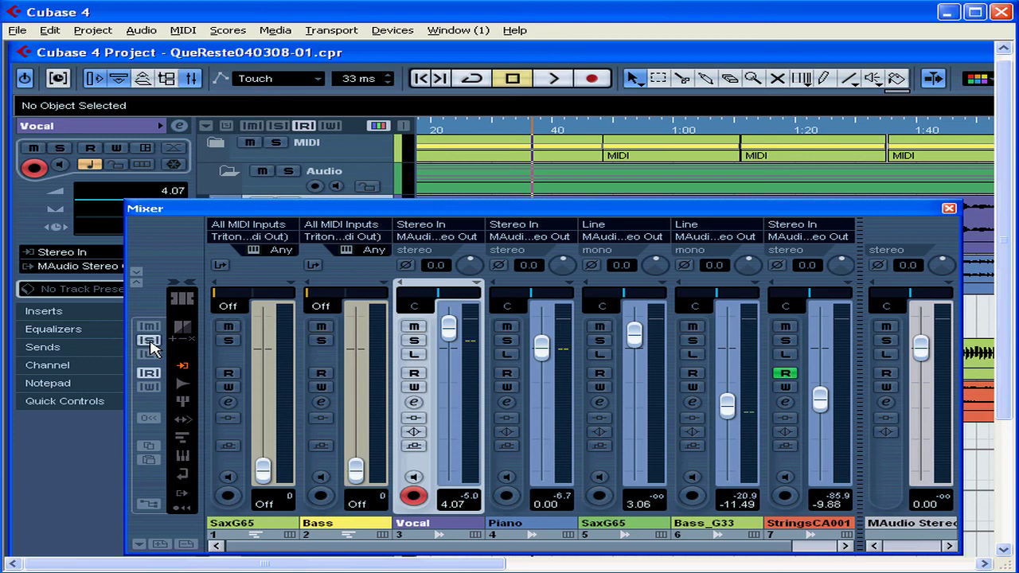
Step: Solo the Vocal channel, then toggle its Solo Defeat on and off
left_click(414, 341)
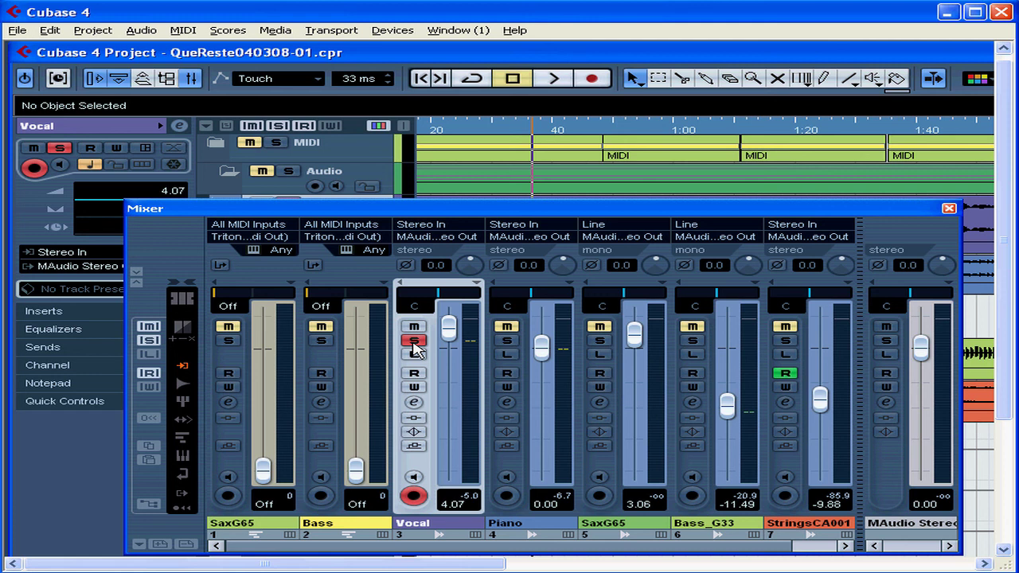
left_click(413, 341, "alt")
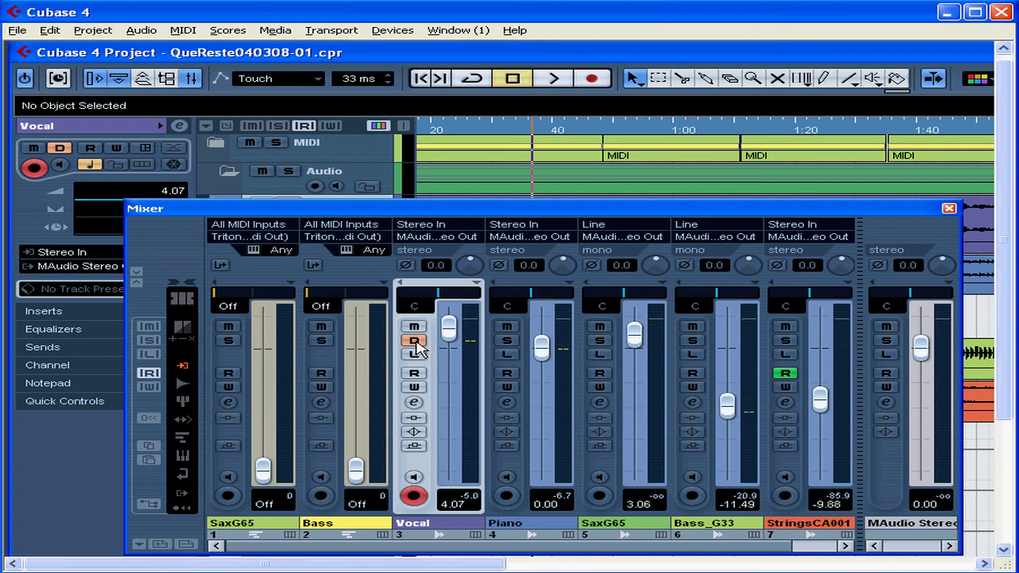
left_click(415, 342)
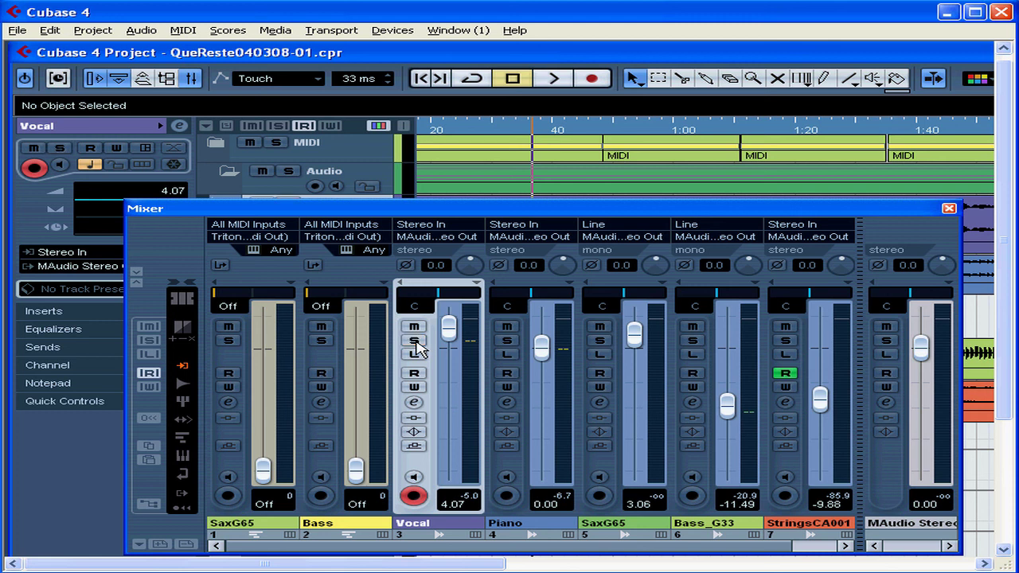